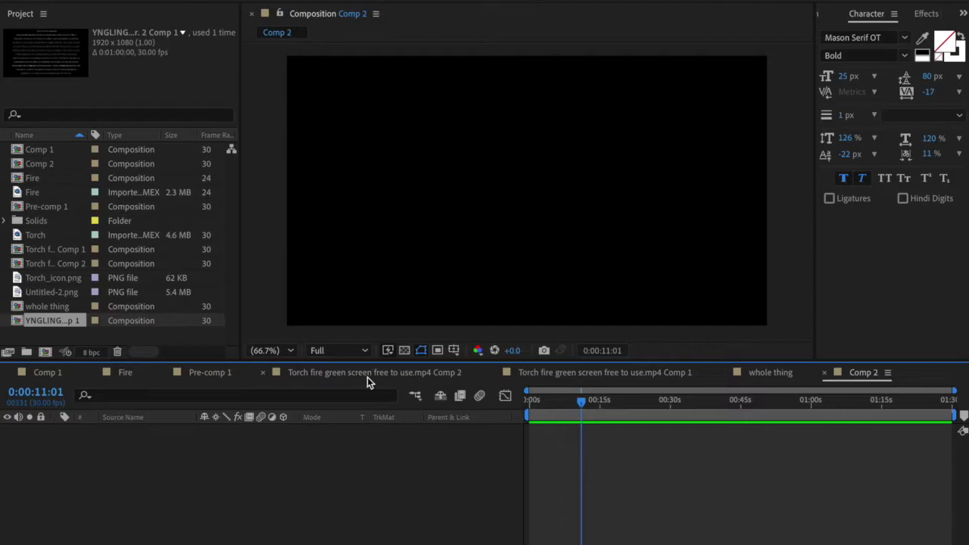
Step: In Pre-comp 1 at 0:00:06:21, inspect the Untitled-2.png, flame and top text comp layers
{"action": "left_click", "coordinate": [217, 376]}
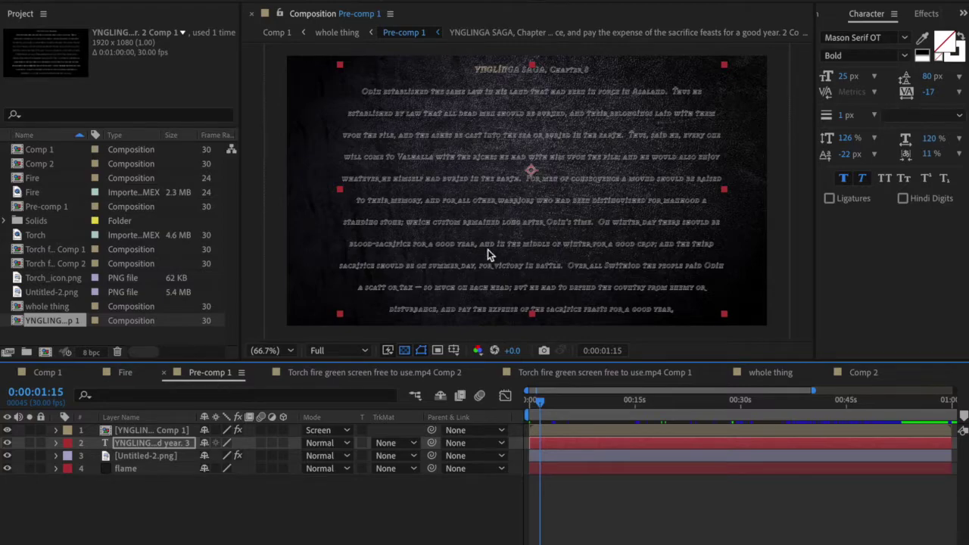
{"action": "left_click", "coordinate": [577, 402]}
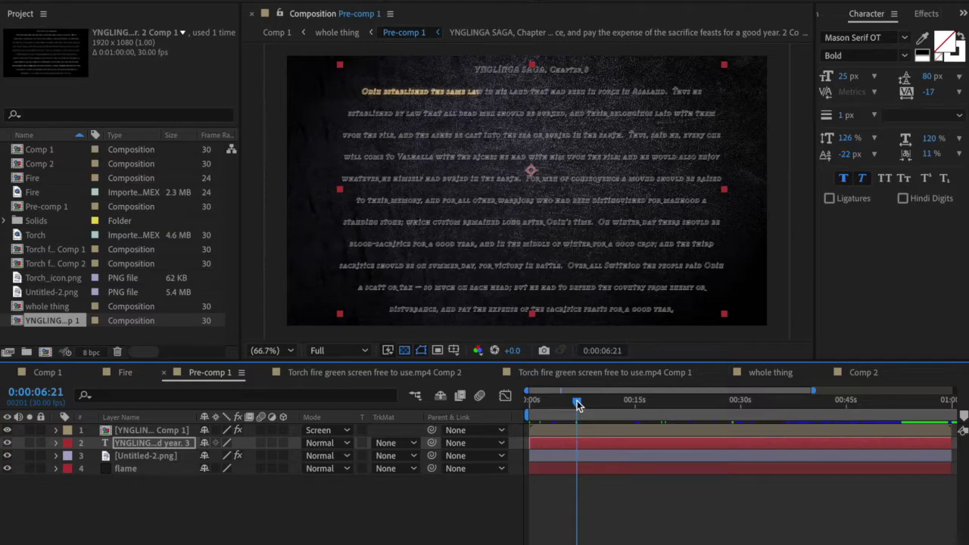
{"action": "left_click", "coordinate": [150, 458]}
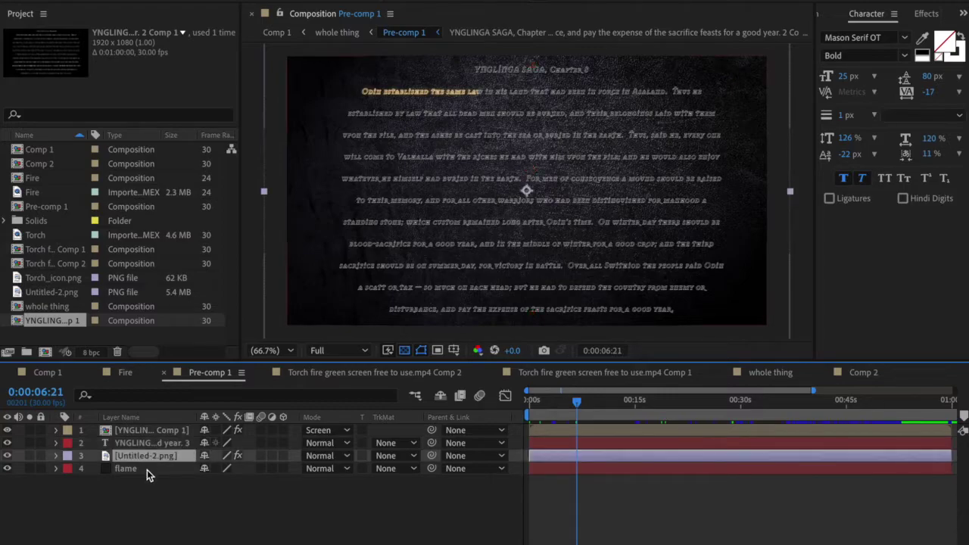
{"action": "left_click", "coordinate": [146, 469]}
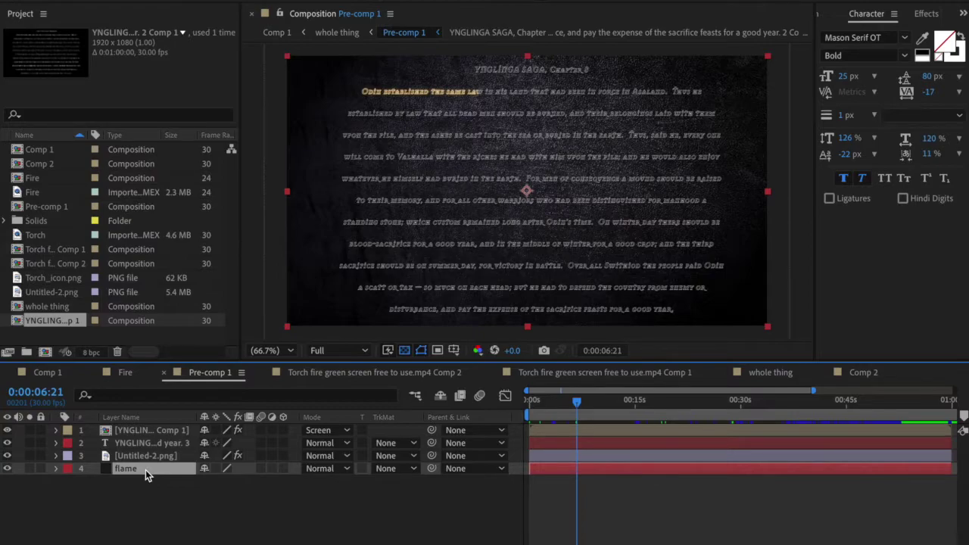
{"action": "left_click", "coordinate": [155, 432]}
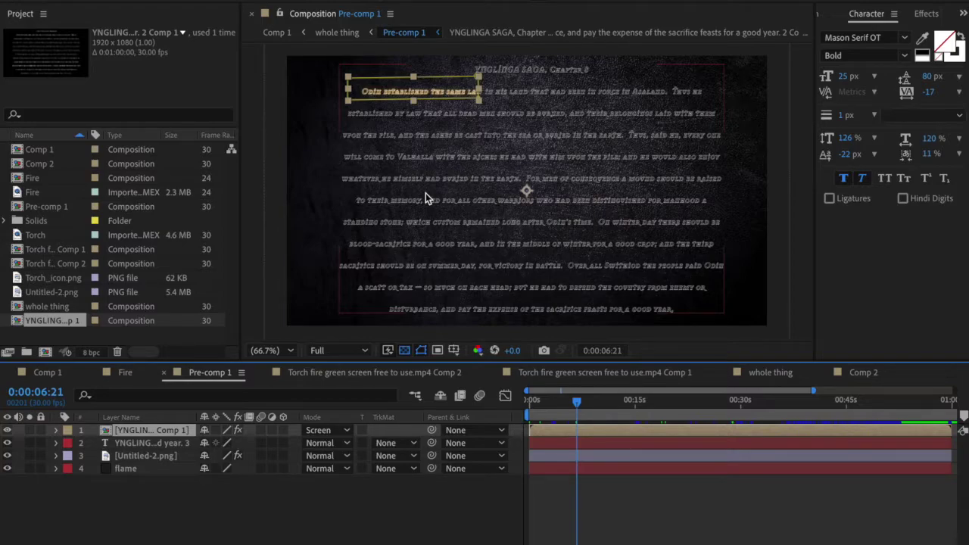
{"action": "left_click_drag", "start_coordinate": [576, 404], "coordinate": [661, 409]}
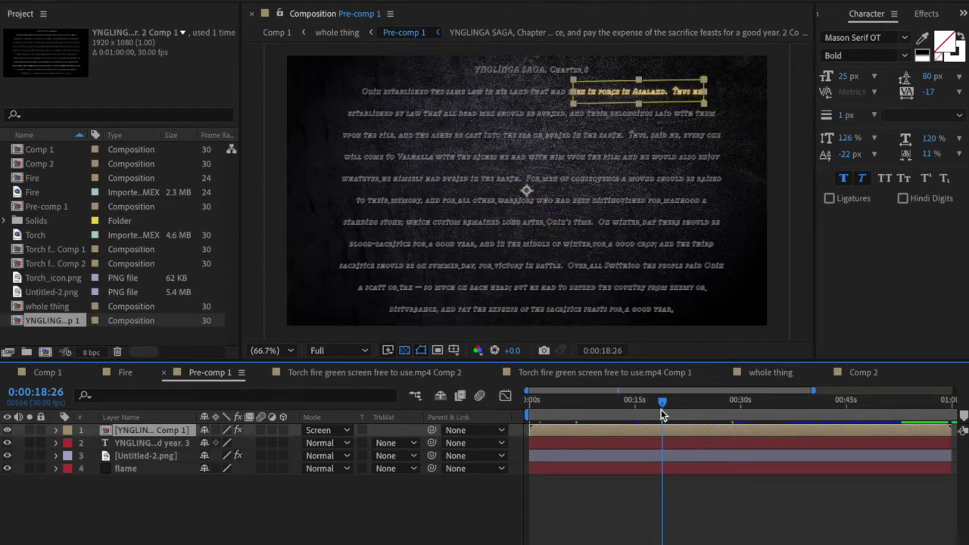
{"action": "left_click_drag", "start_coordinate": [661, 410], "coordinate": [699, 408]}
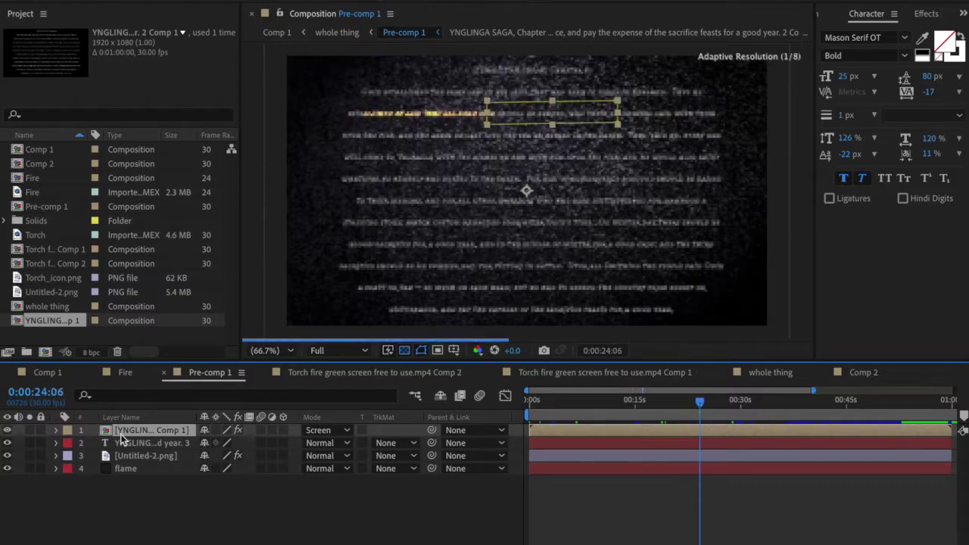
{"action": "left_click", "coordinate": [56, 430]}
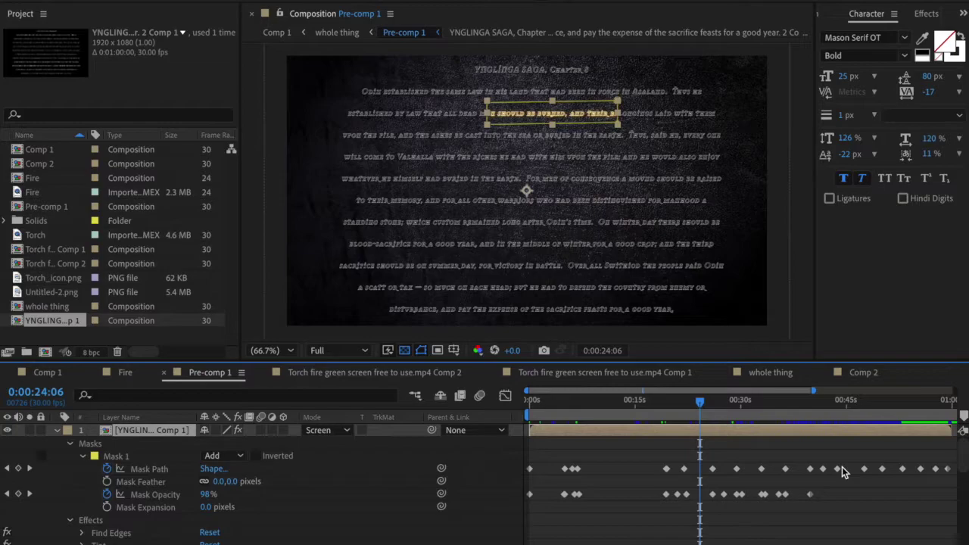
{"action": "left_click", "coordinate": [57, 430]}
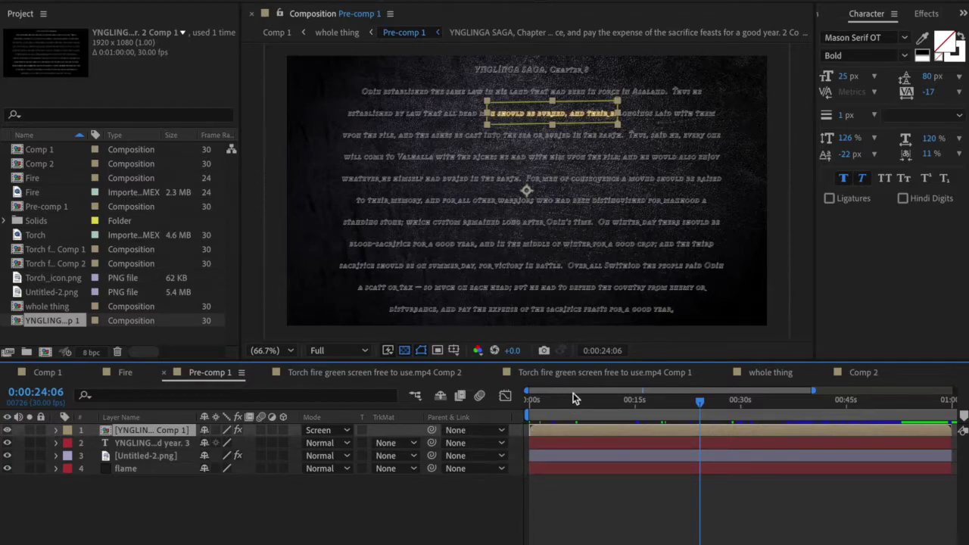
{"action": "left_click", "coordinate": [538, 374]}
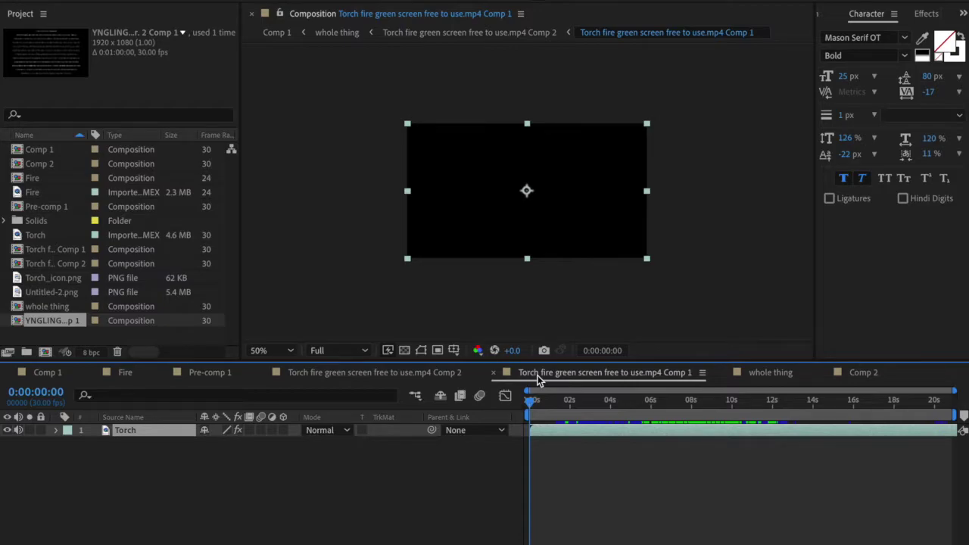
Step: Scrub the torch footage, reveal its Keylight (1.2) effect, then bring up the whole thing composition
{"action": "left_click_drag", "start_coordinate": [529, 401], "coordinate": [597, 406]}
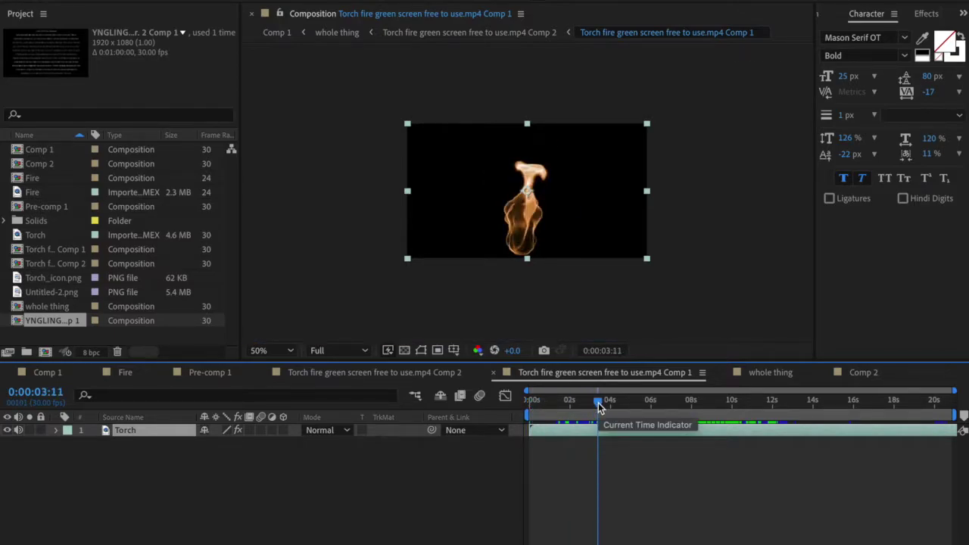
{"action": "left_click", "coordinate": [56, 430]}
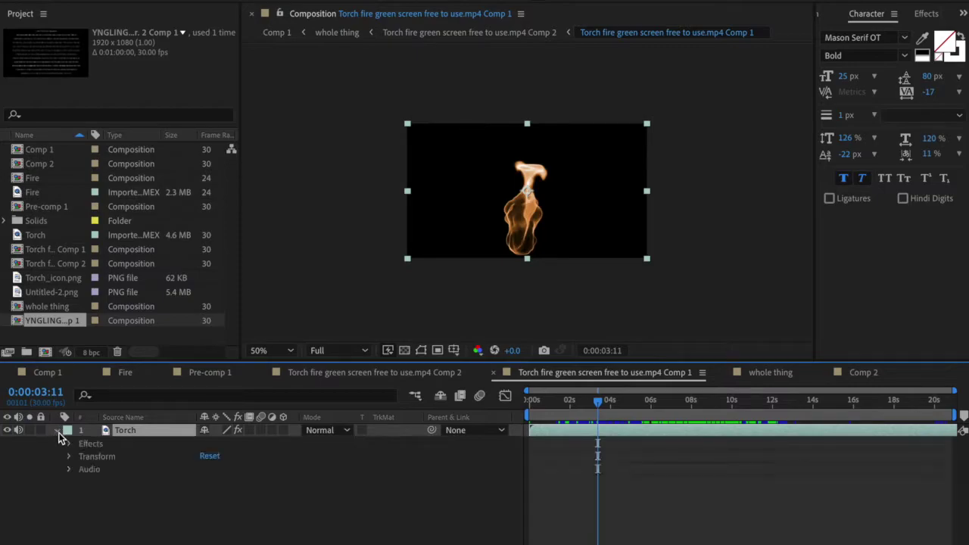
{"action": "left_click", "coordinate": [69, 444]}
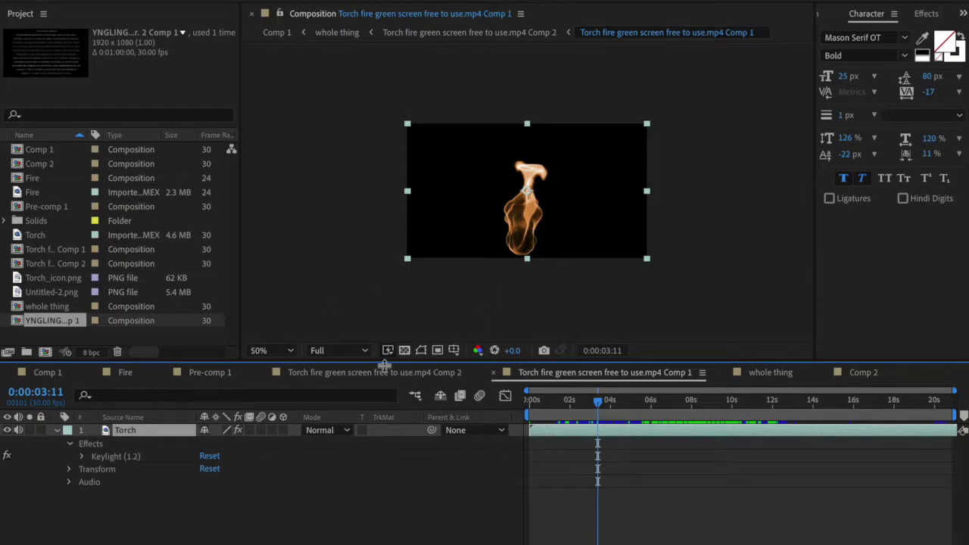
{"action": "left_click", "coordinate": [63, 251]}
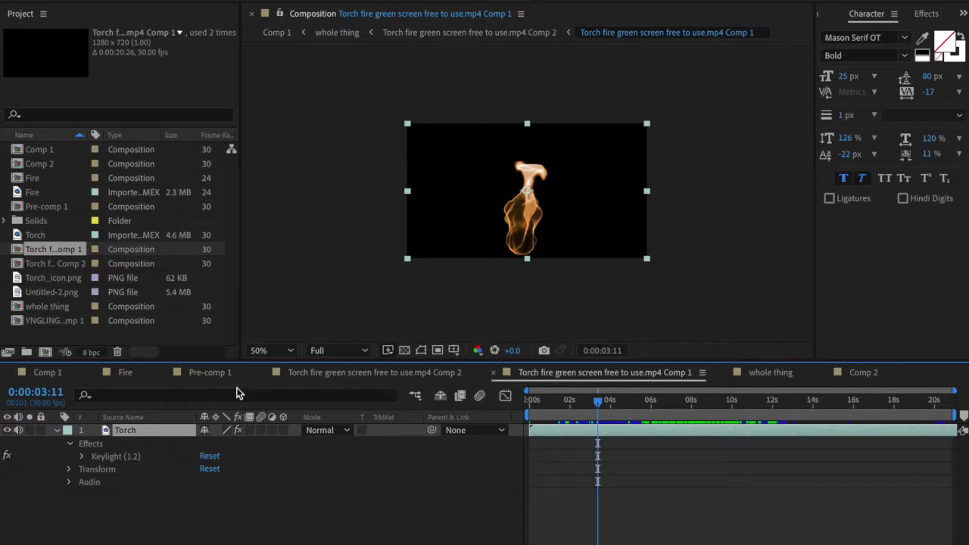
{"action": "left_click", "coordinate": [772, 372]}
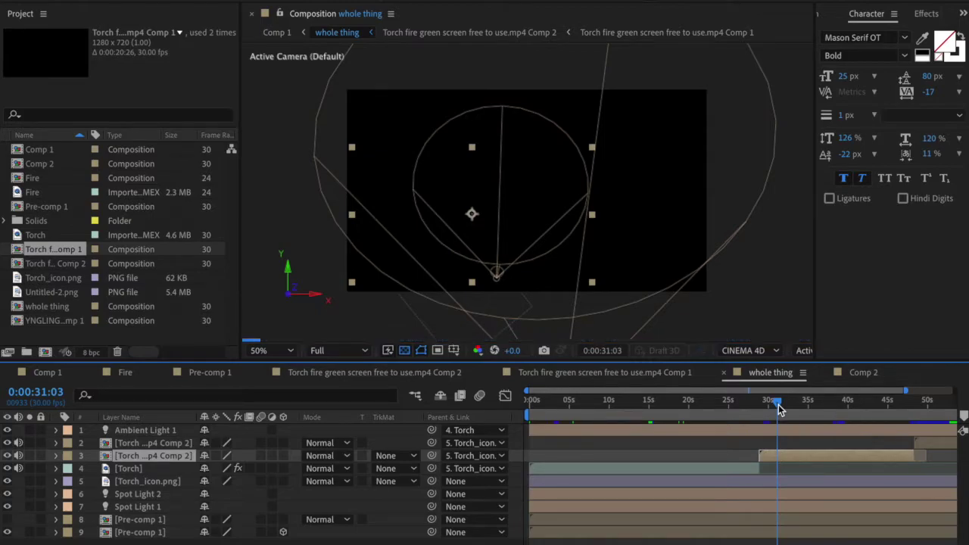
{"action": "left_click_drag", "start_coordinate": [780, 409], "coordinate": [558, 411]}
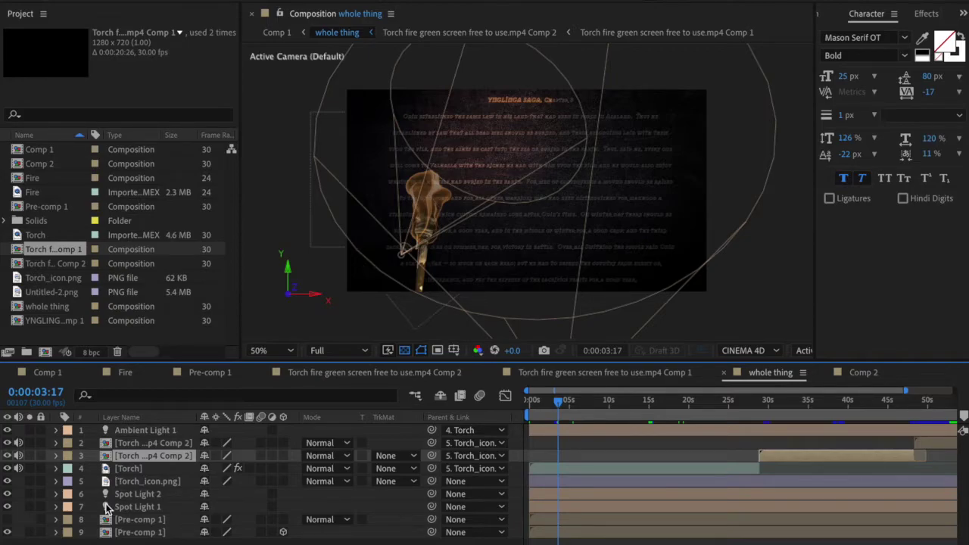
Step: Review Spot Light 2's light options, then collapse them
{"action": "left_click", "coordinate": [57, 495]}
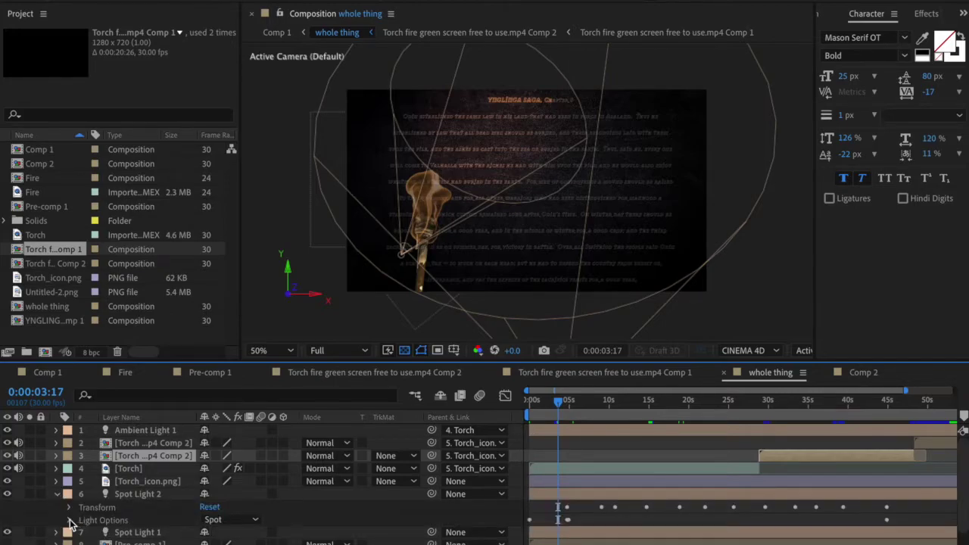
{"action": "left_click", "coordinate": [68, 520]}
{"action": "scroll", "coordinate": [69, 521], "scroll_direction": "down", "scroll_amount": 3}
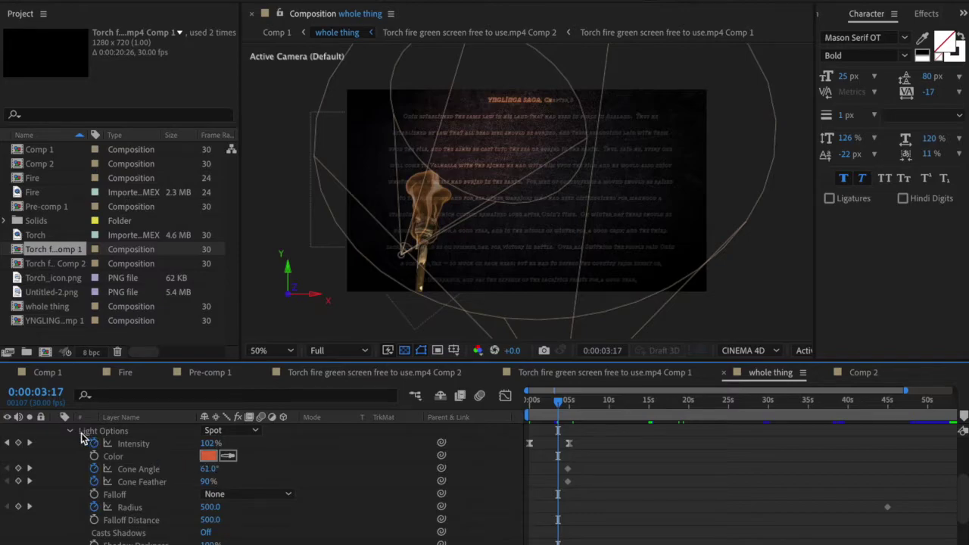
{"action": "left_click", "coordinate": [69, 431]}
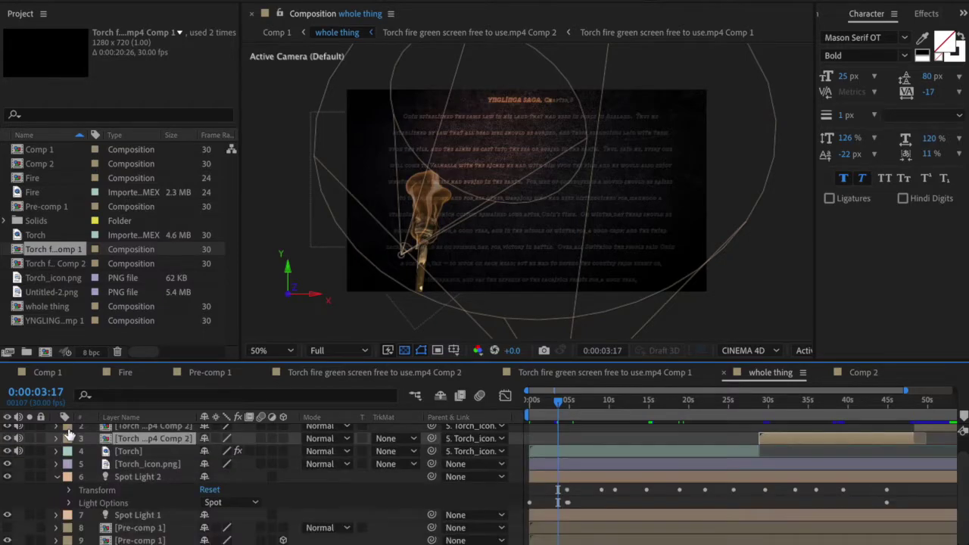
Step: Review Spot Light 1's light options, then fold them away
{"action": "left_click", "coordinate": [57, 516]}
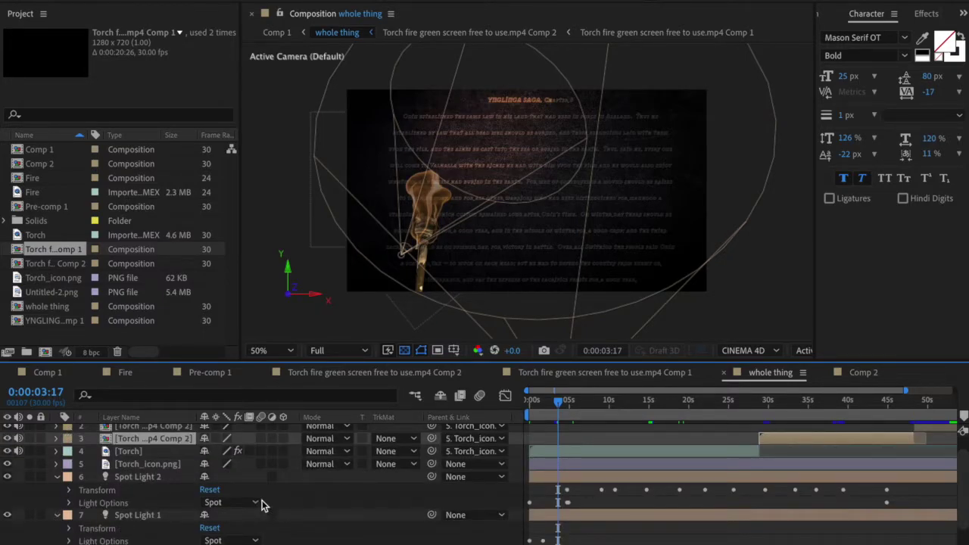
{"action": "left_click", "coordinate": [68, 540]}
{"action": "left_click", "coordinate": [69, 541]}
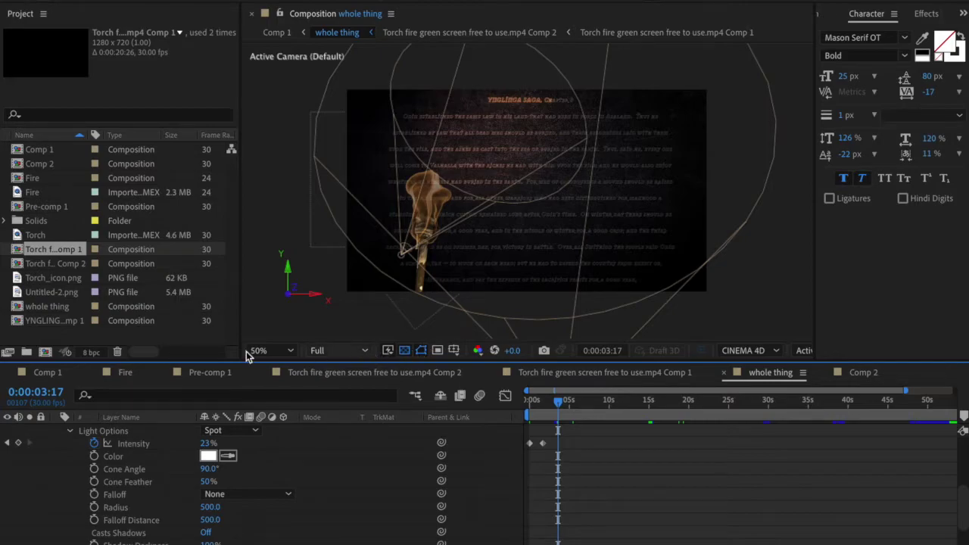
{"action": "left_click", "coordinate": [70, 431]}
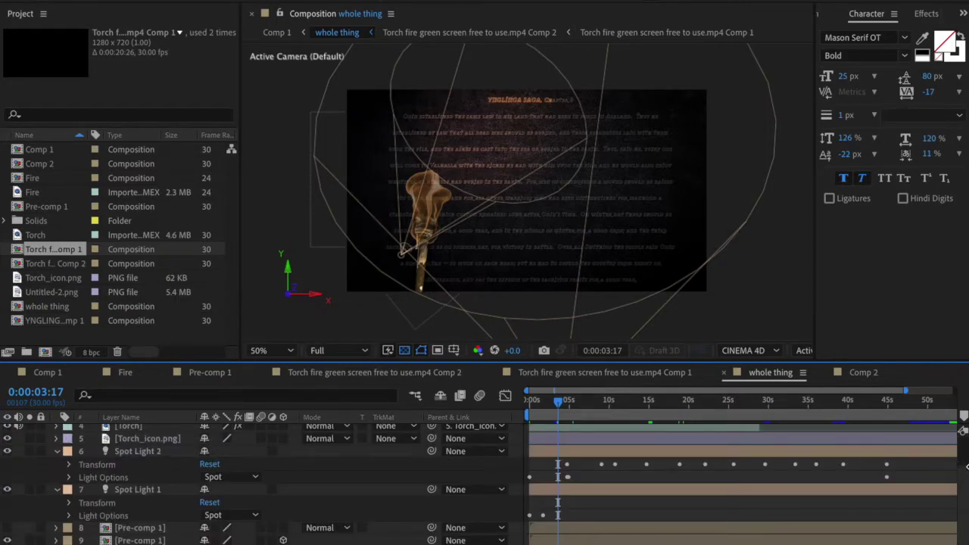
{"action": "left_click_drag", "start_coordinate": [964, 492], "coordinate": [966, 454]}
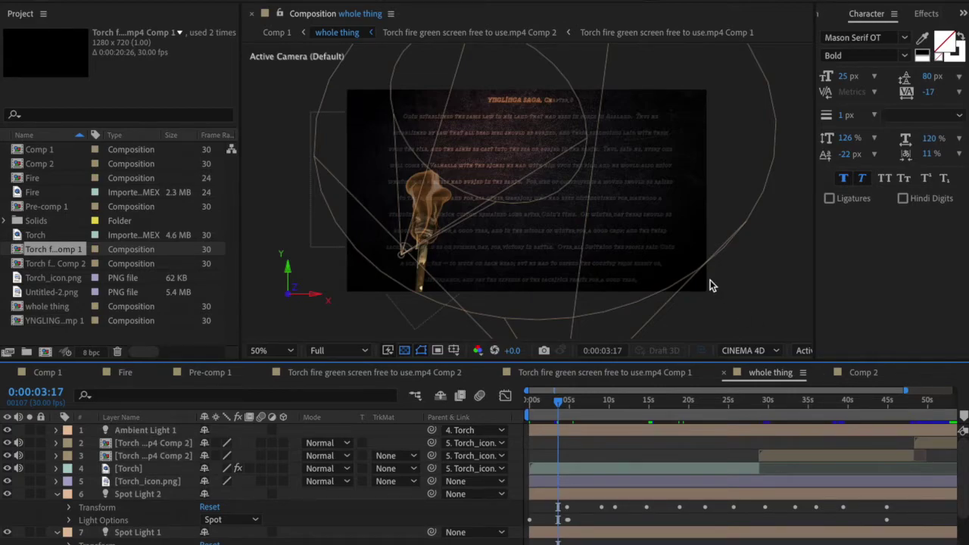
Step: Check Ambient Light 1's intensity and colour settings, then collapse its properties
{"action": "left_click", "coordinate": [55, 430]}
{"action": "left_click", "coordinate": [69, 444]}
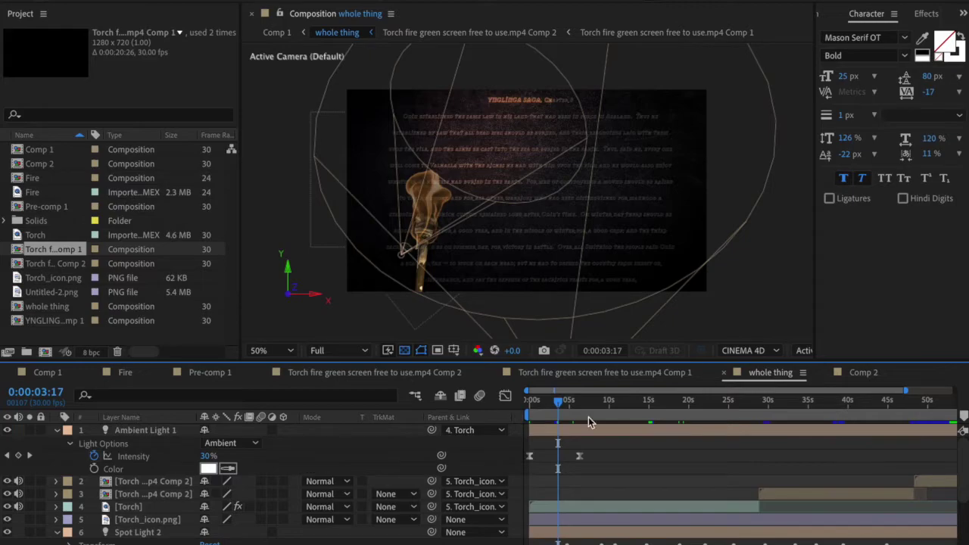
{"action": "left_click", "coordinate": [56, 433]}
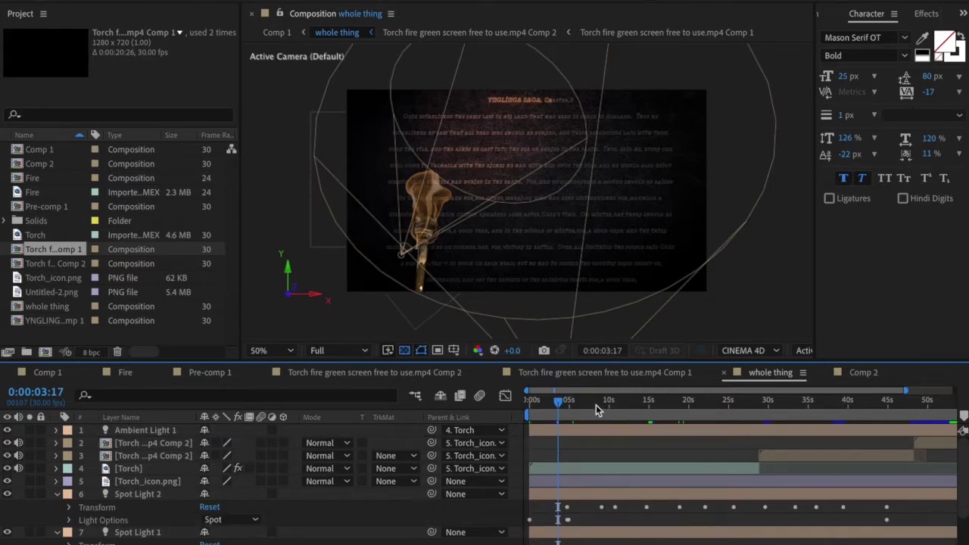
Step: Preview the moving torch and lights from about 7 to 25 seconds, then switch to Comp 1
{"action": "left_click_drag", "start_coordinate": [560, 403], "coordinate": [644, 403]}
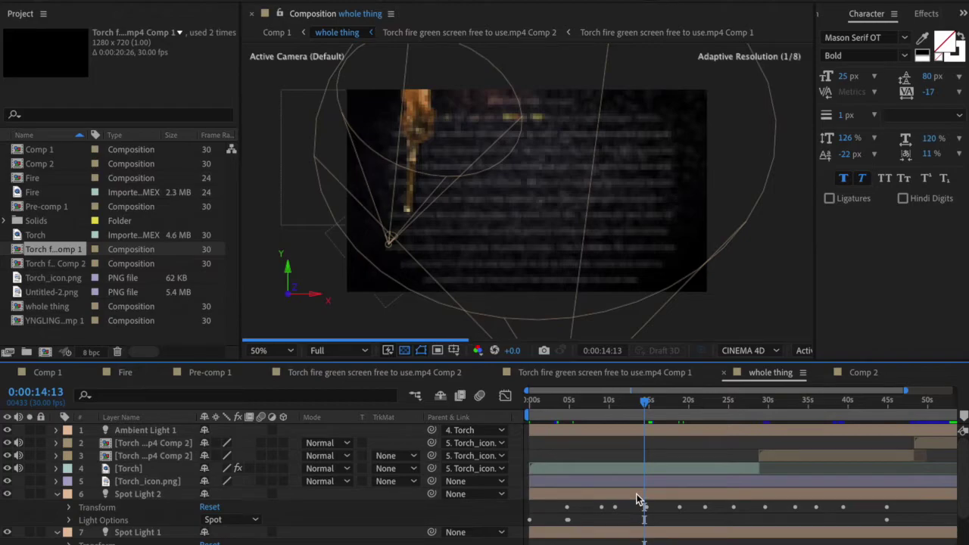
{"action": "left_click_drag", "start_coordinate": [647, 409], "coordinate": [737, 412]}
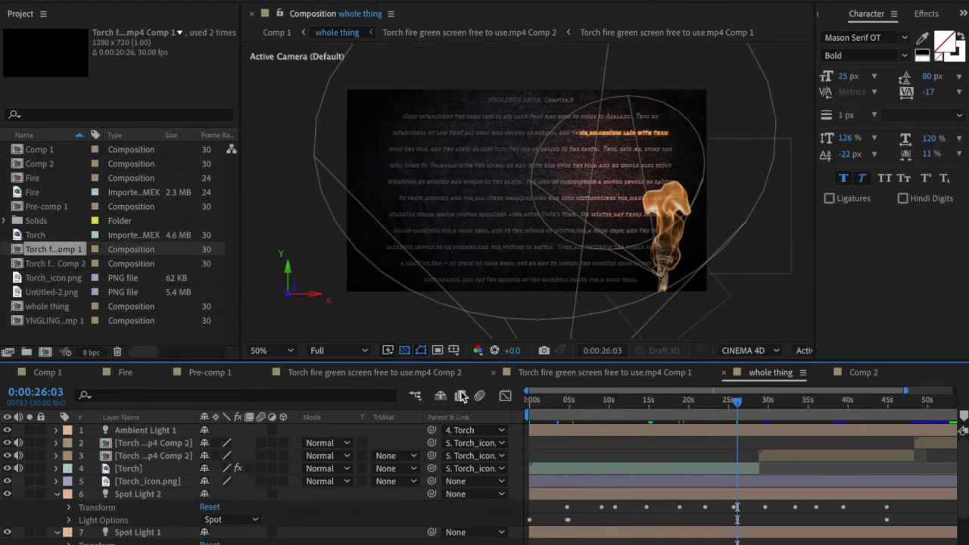
{"action": "left_click", "coordinate": [42, 370]}
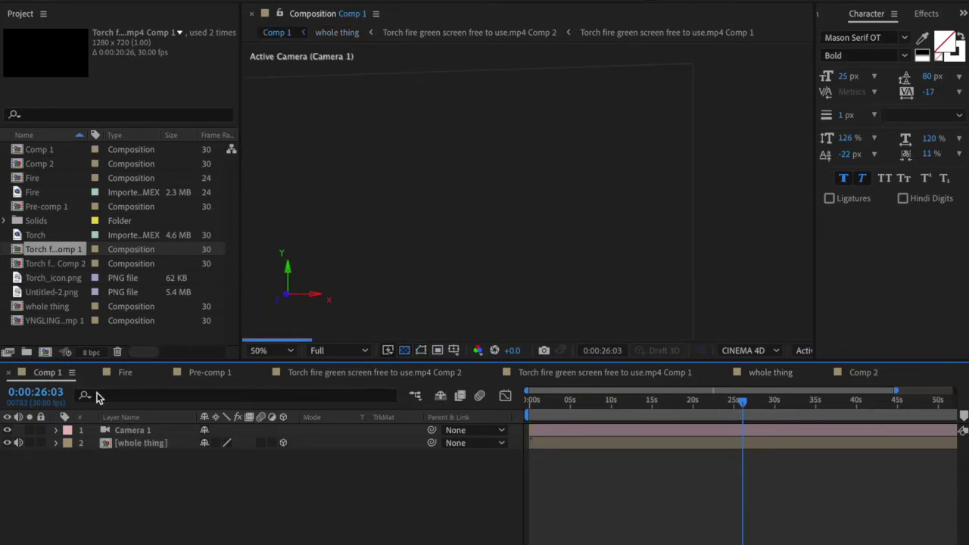
{"action": "left_click", "coordinate": [136, 432]}
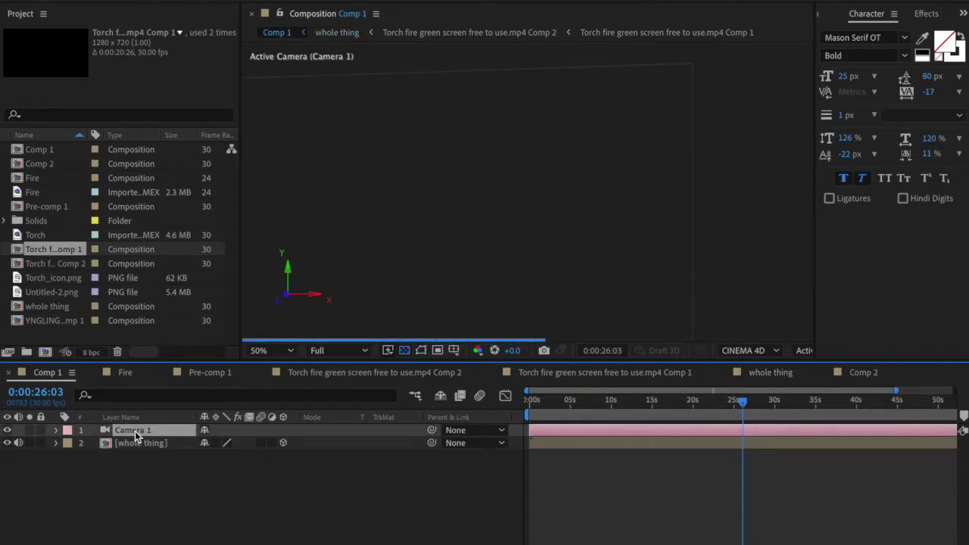